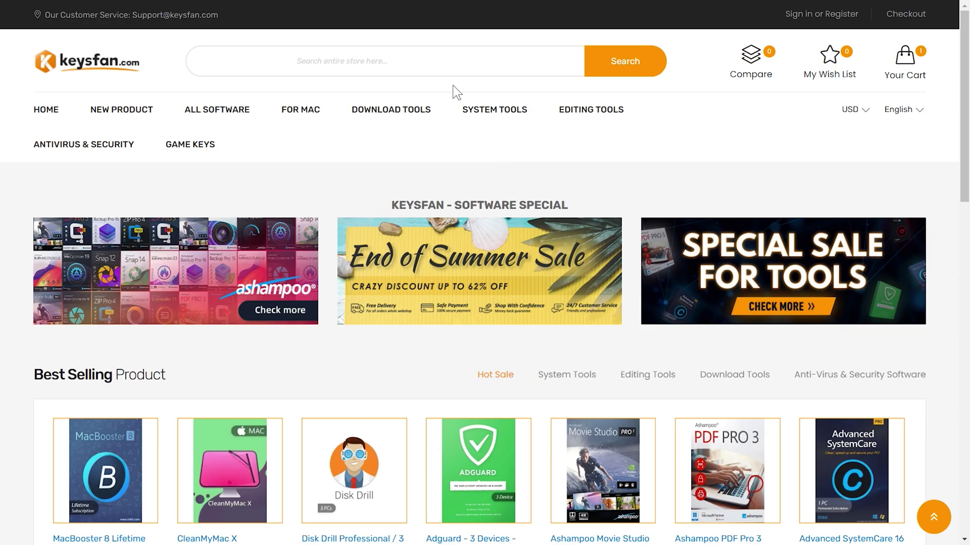
Browse the Keysfan store's home page offers and its Windows, Office and bundle product listings
drag(965, 123, 965, 316)
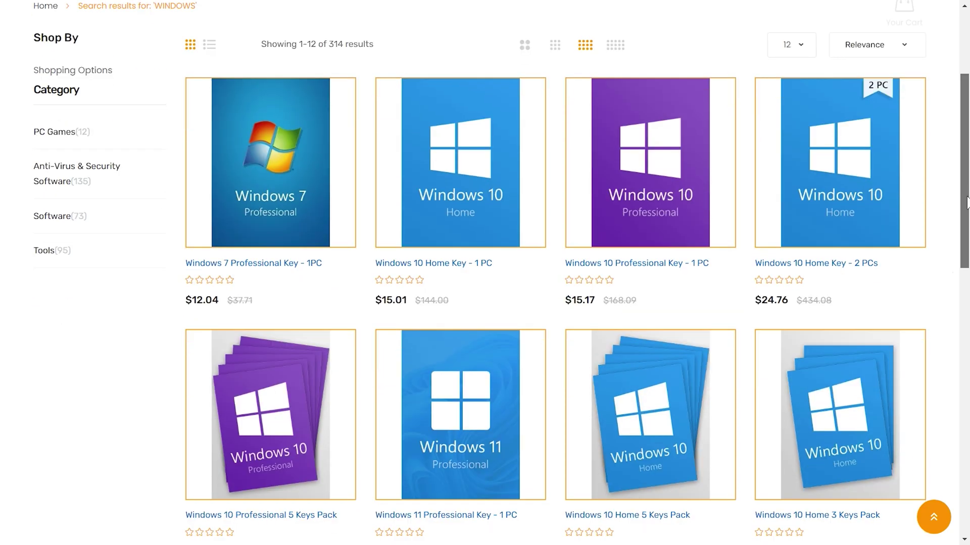
scroll(967, 299, down, 7)
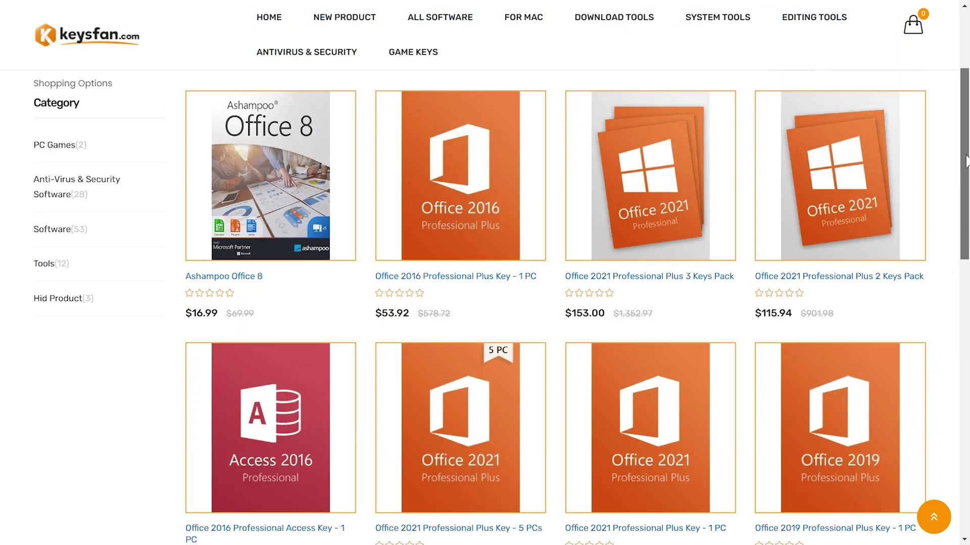
scroll(966, 273, down, 5)
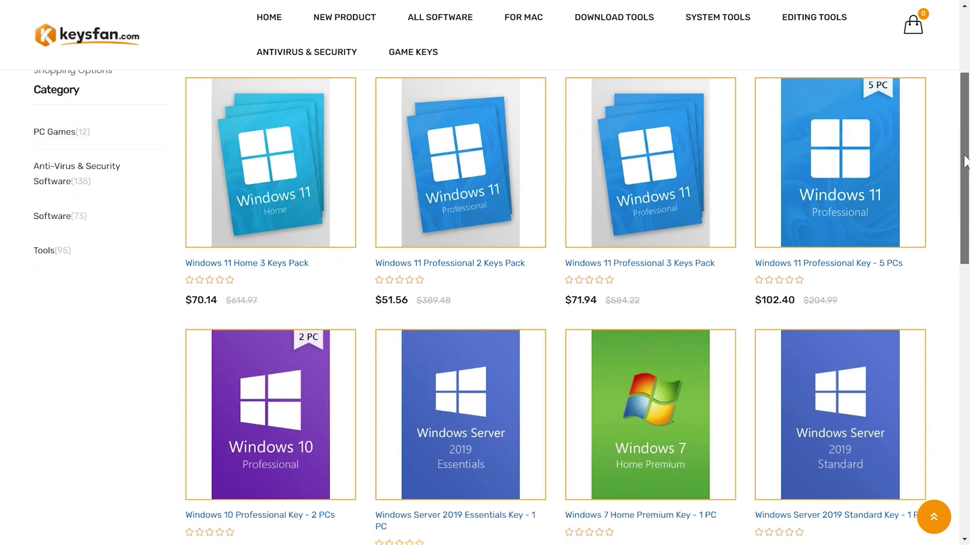
scroll(965, 222, down, 3)
scroll(964, 222, down, 3)
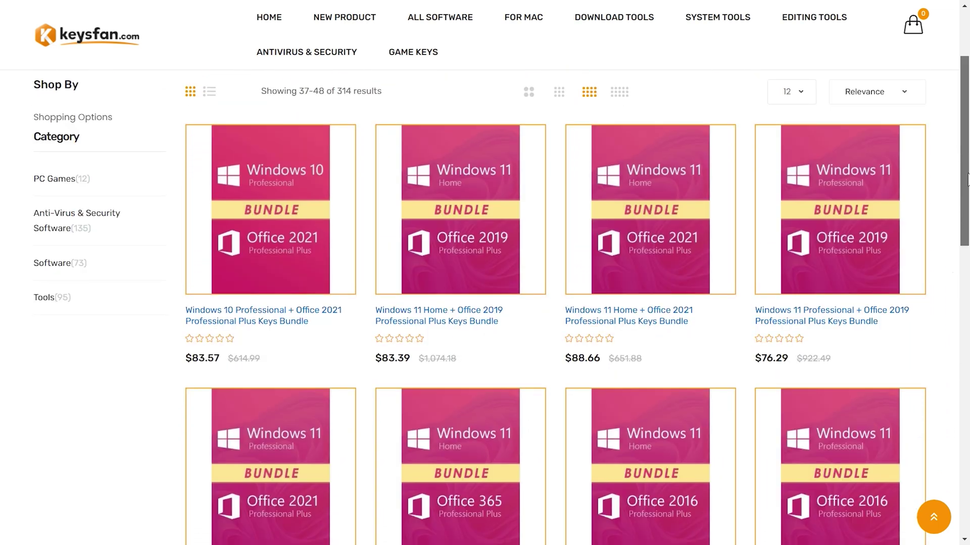
drag(966, 179, 964, 304)
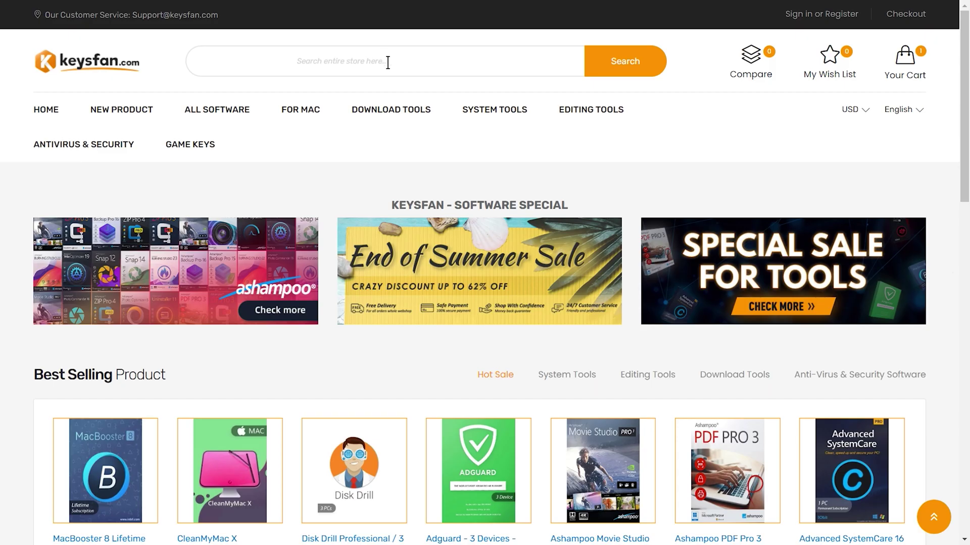
drag(966, 125, 966, 316)
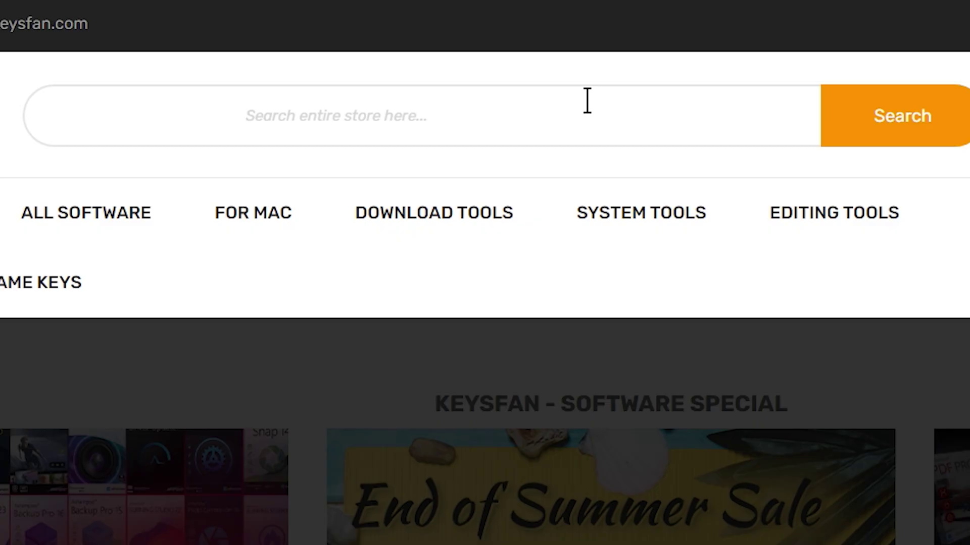
Search the store for WINDOWS and go to the cart with the Windows 10 Professional Key - 1 PC
text(WINDOWS)
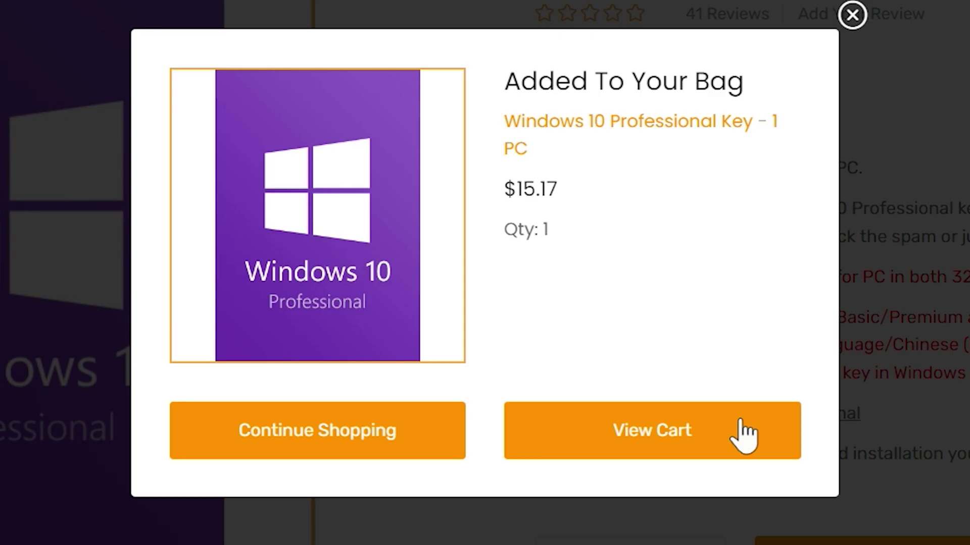
click(745, 434)
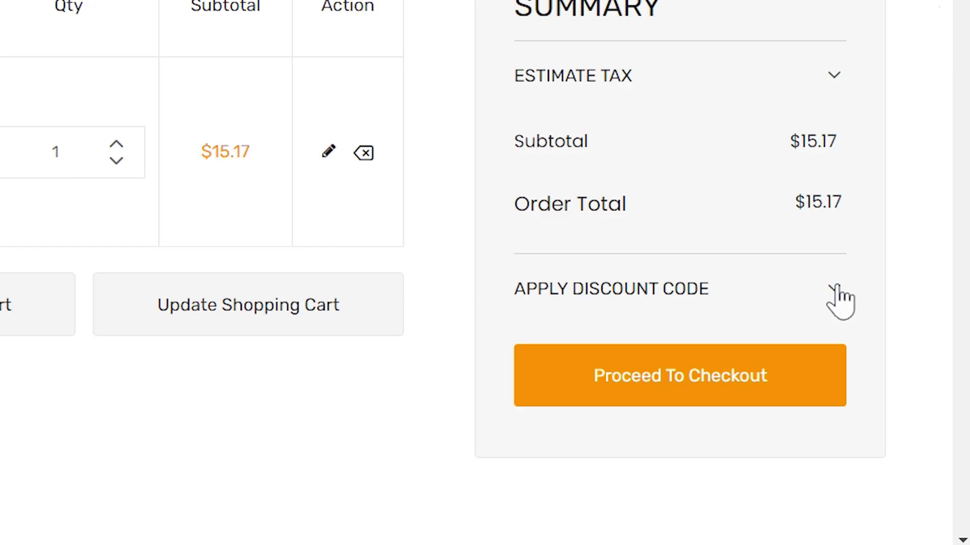
Apply the discount code SA50 to the cart and proceed to checkout
click(836, 292)
click(688, 397)
text(SA)
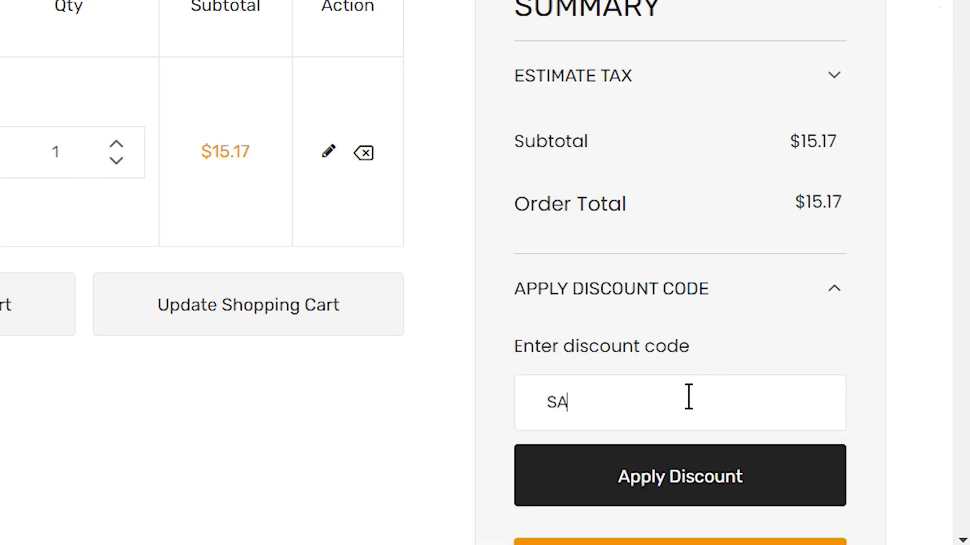
text(SD)
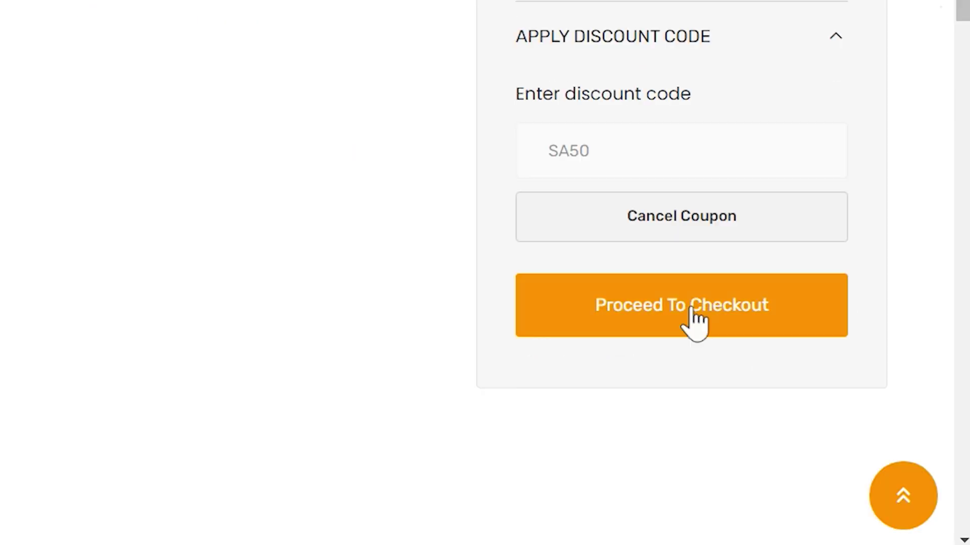
click(688, 320)
click(105, 362)
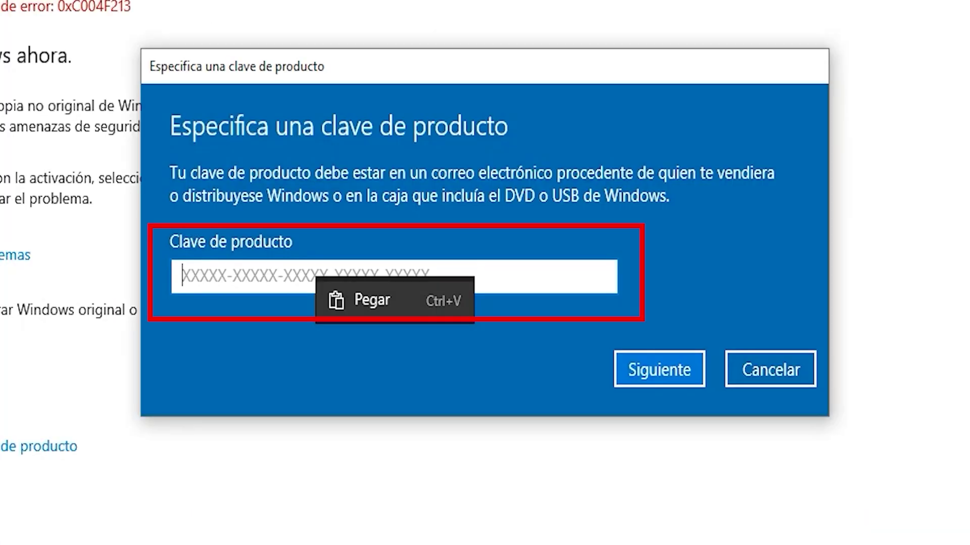
Paste the product key into the Windows activation dialog and activate Windows with it
key(ctrl+v)
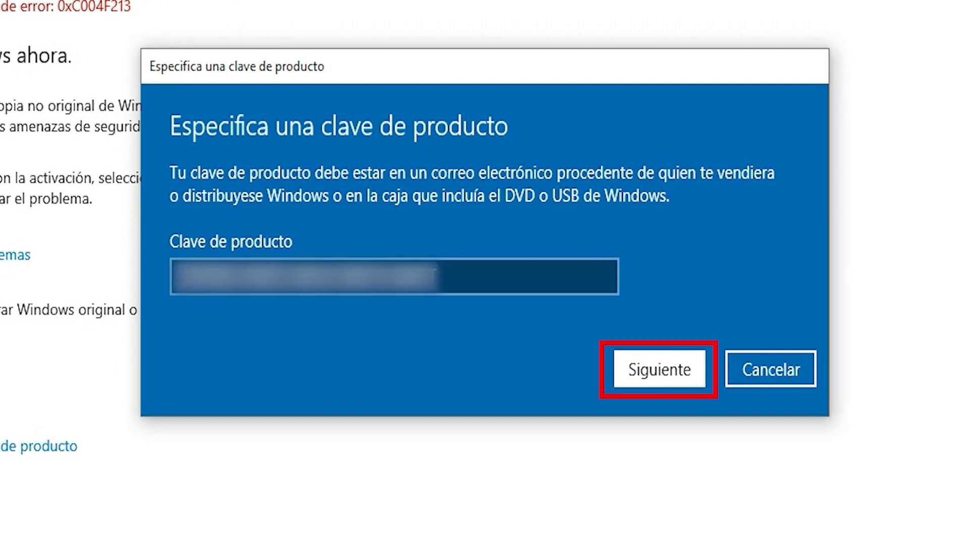
key(Return)
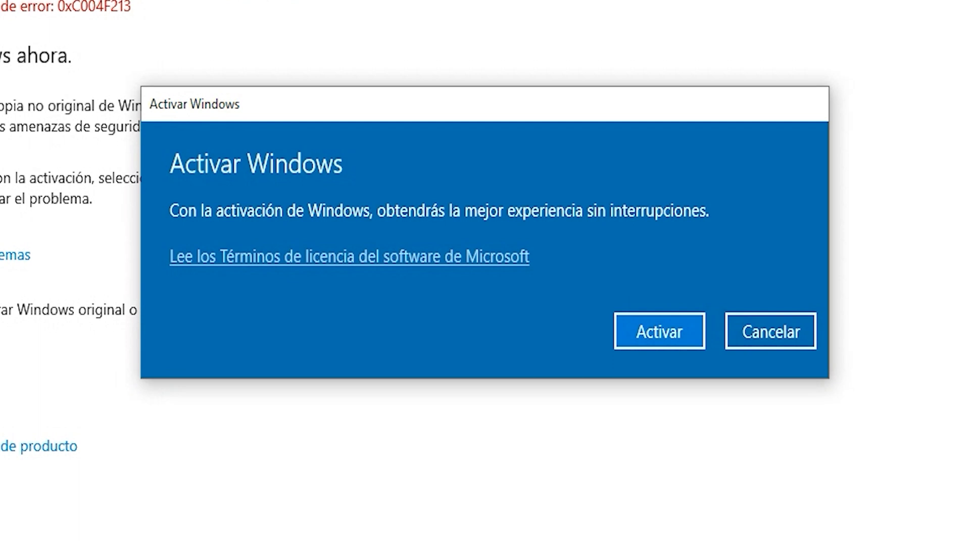
key(Return)
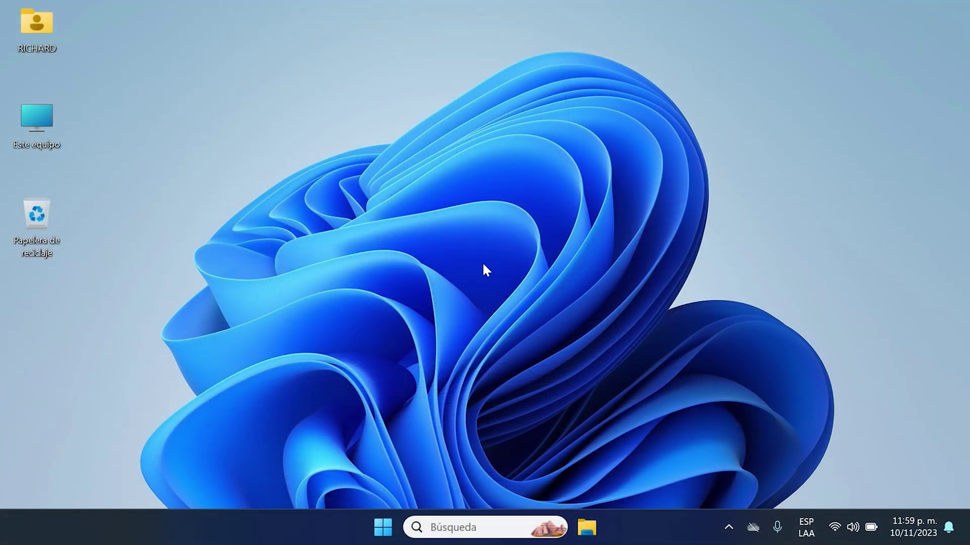
Check the available drives in Este equipo and open Administración de discos in a maximized window
double_click(44, 127)
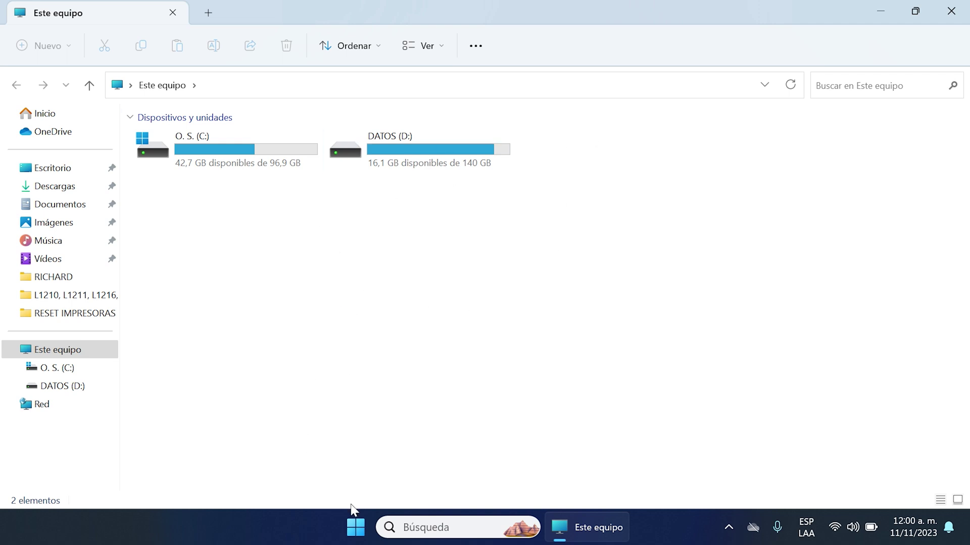
right_click(357, 530)
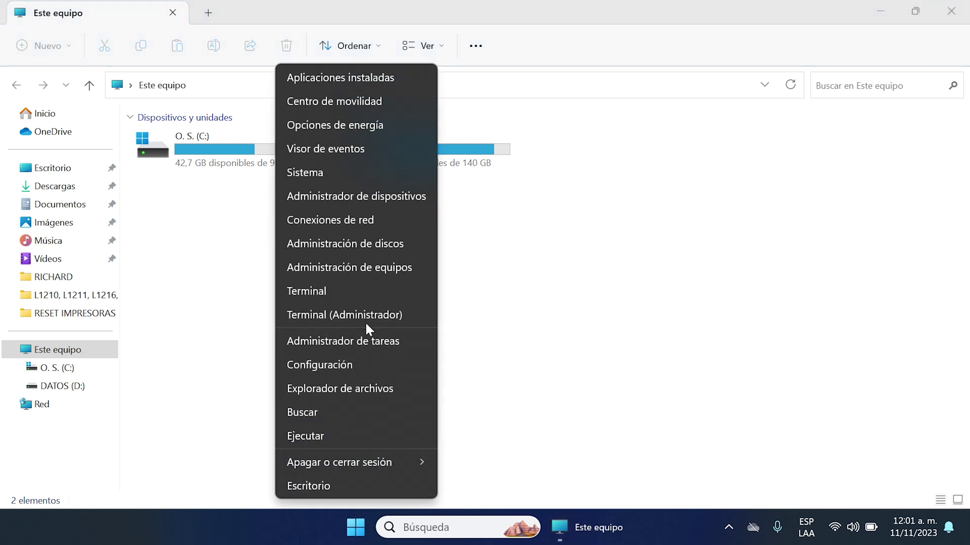
click(364, 245)
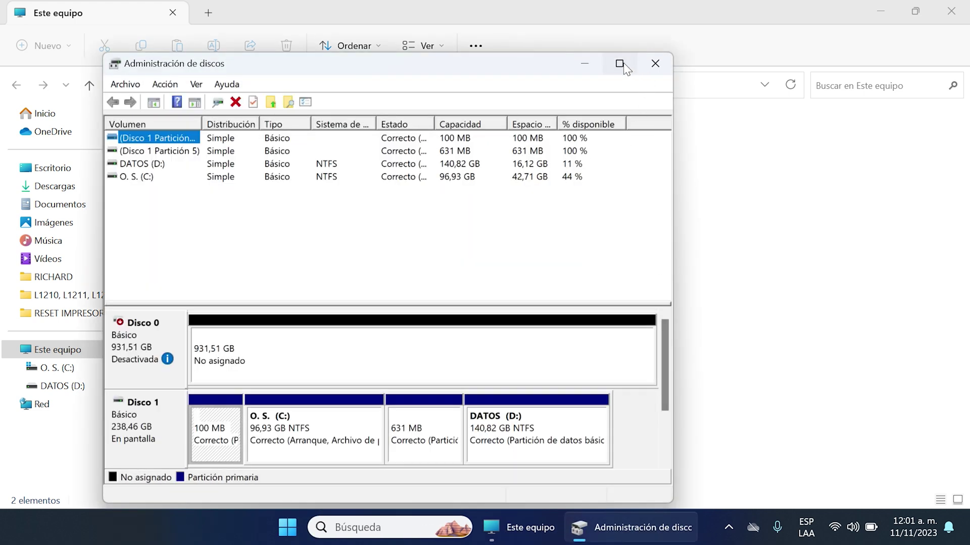
click(619, 64)
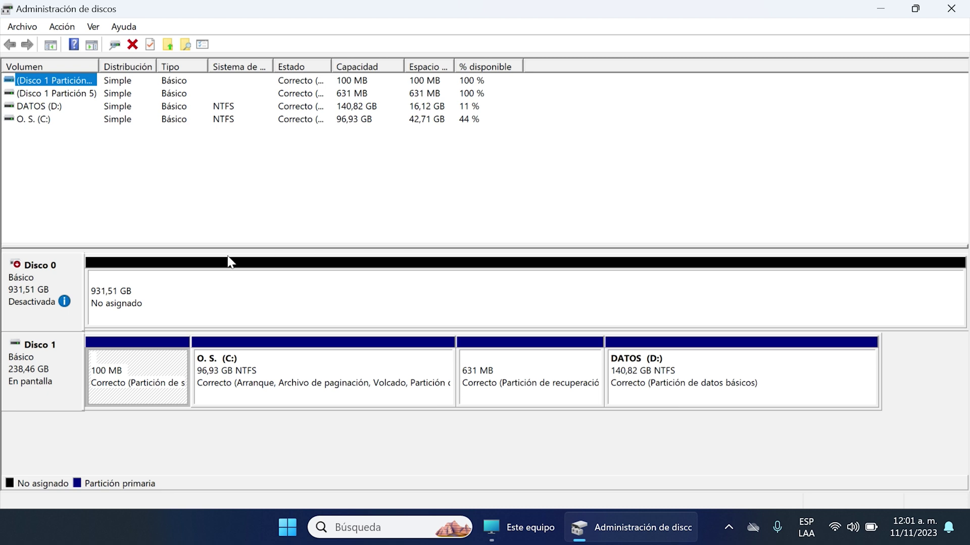
Bring the deactivated Disco 0 online and check the drives in Este equipo before returning to Administración de discos
mouse_move(38, 287)
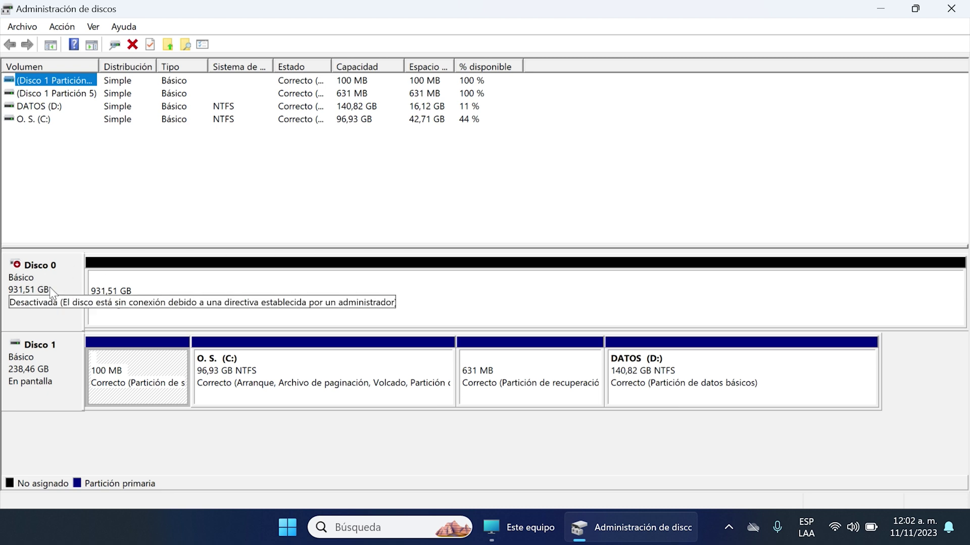
right_click(37, 289)
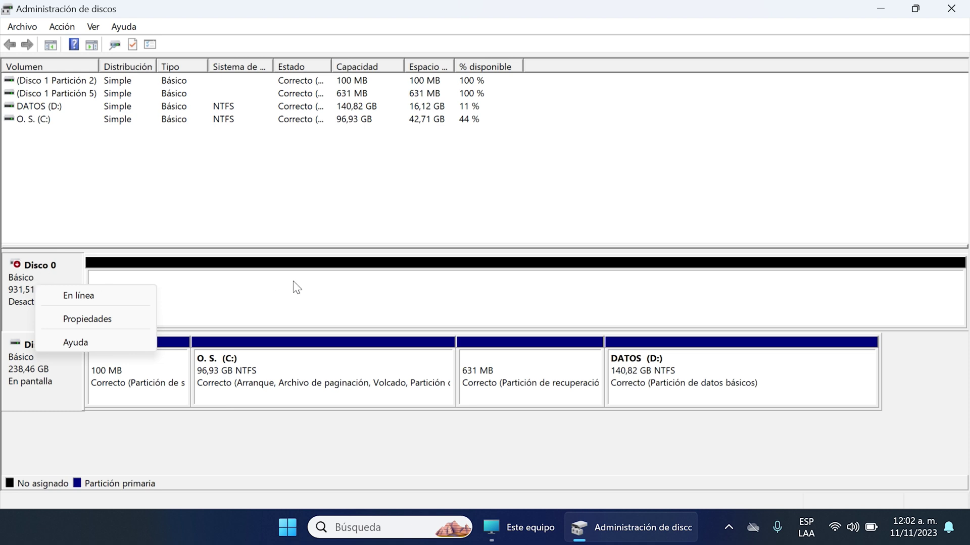
click(81, 297)
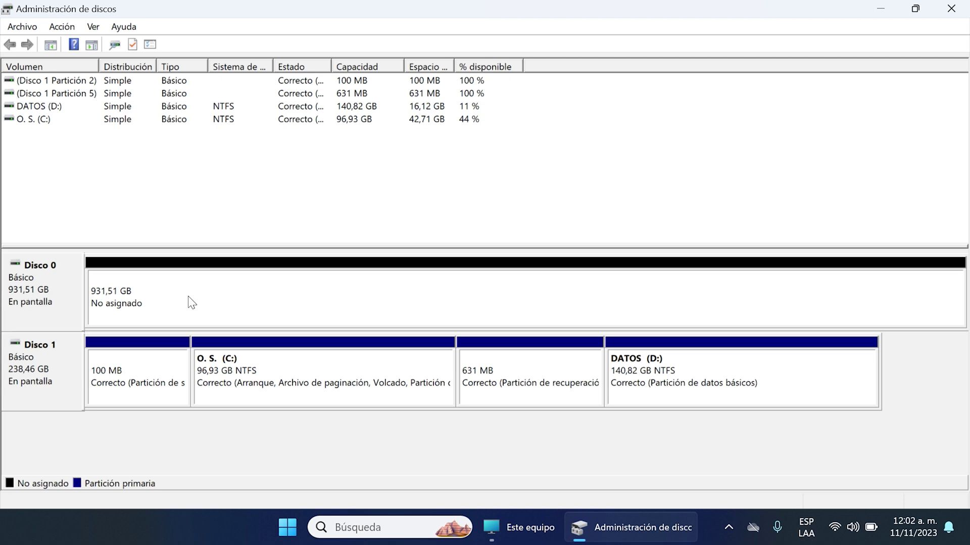
click(524, 528)
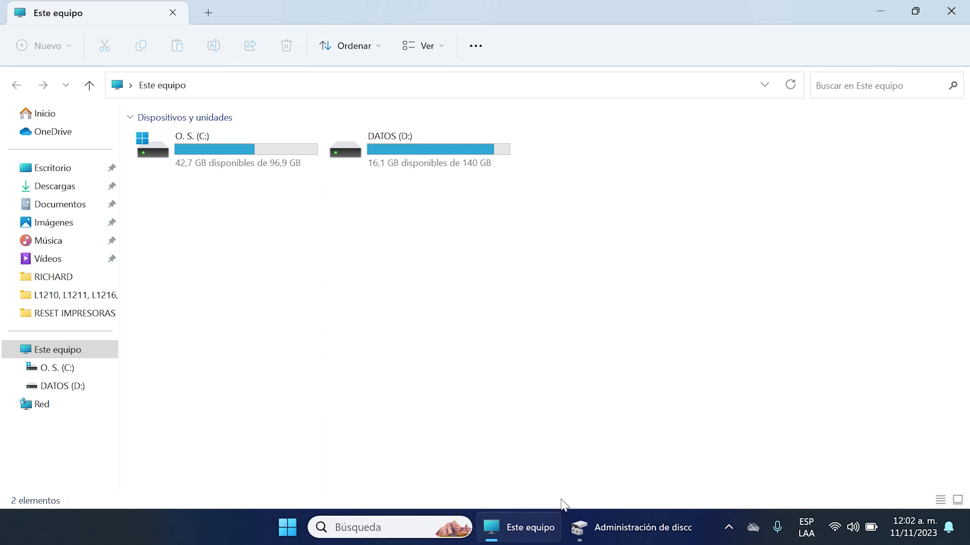
click(644, 535)
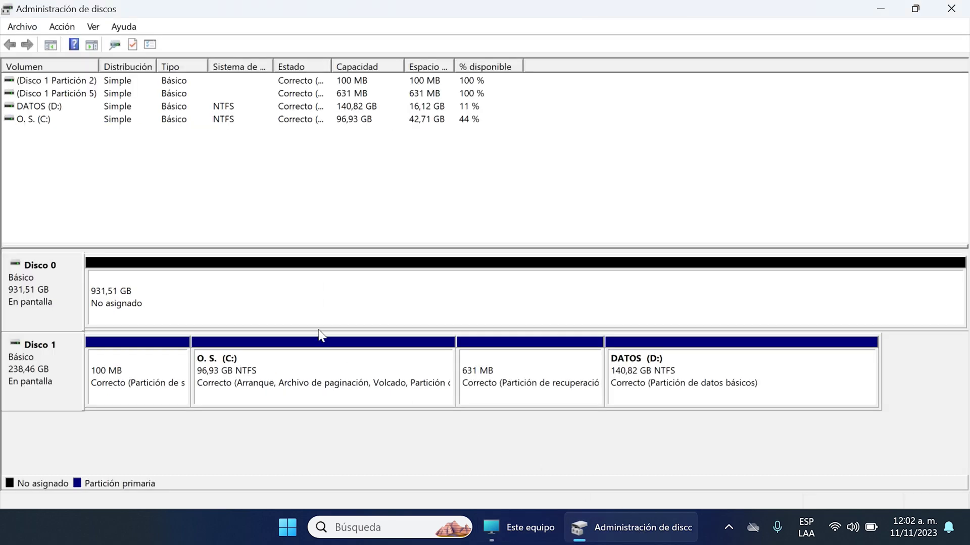
Start a new simple volume in Disco 0's unallocated space, using the full 953868 MB and drive letter E
right_click(354, 286)
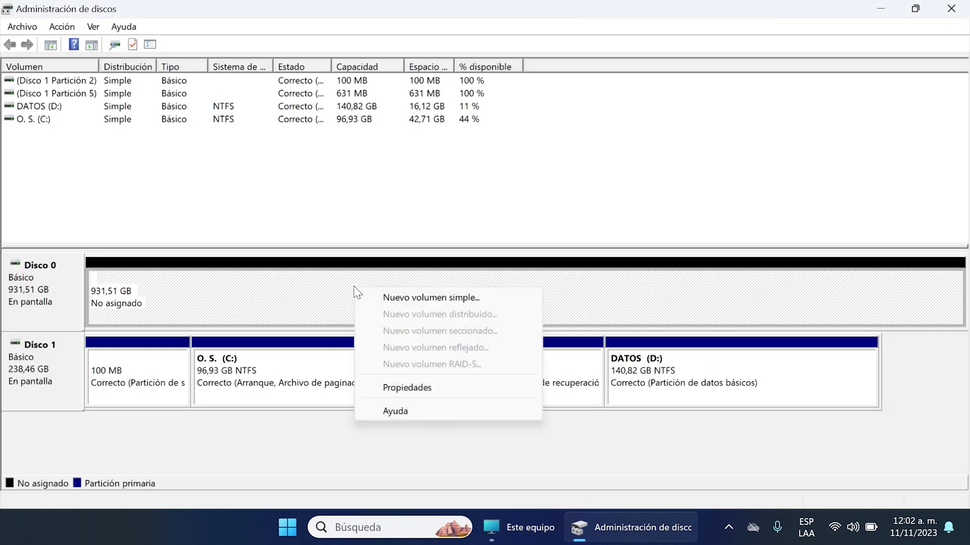
click(403, 298)
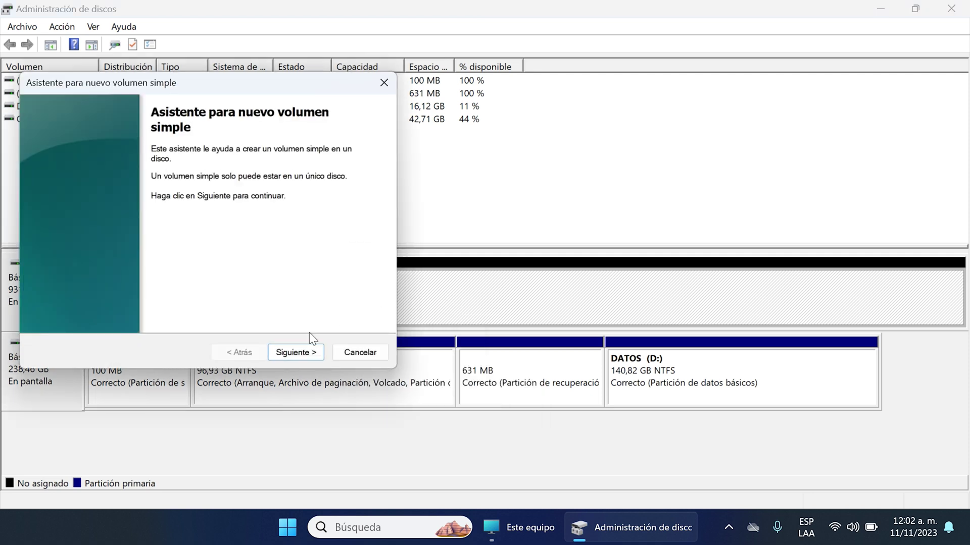
click(298, 354)
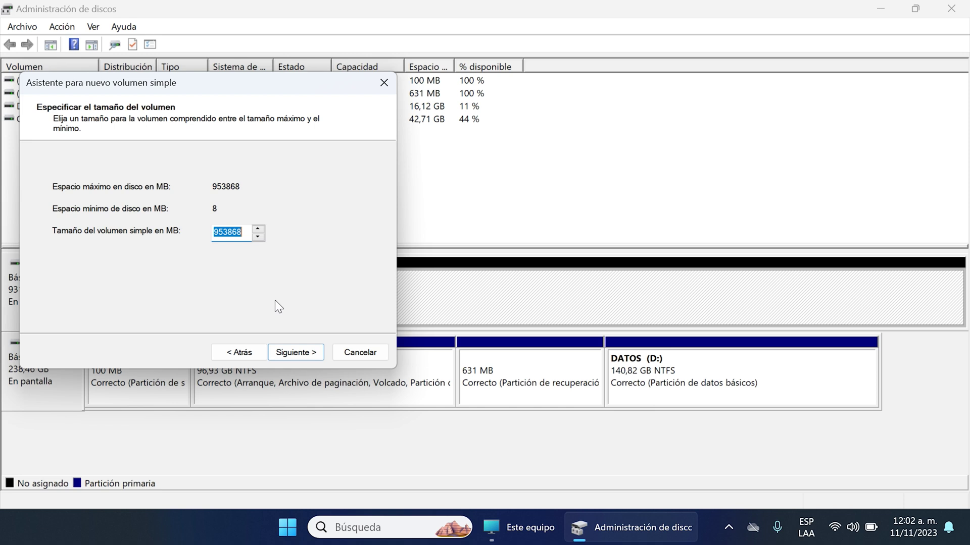
click(297, 355)
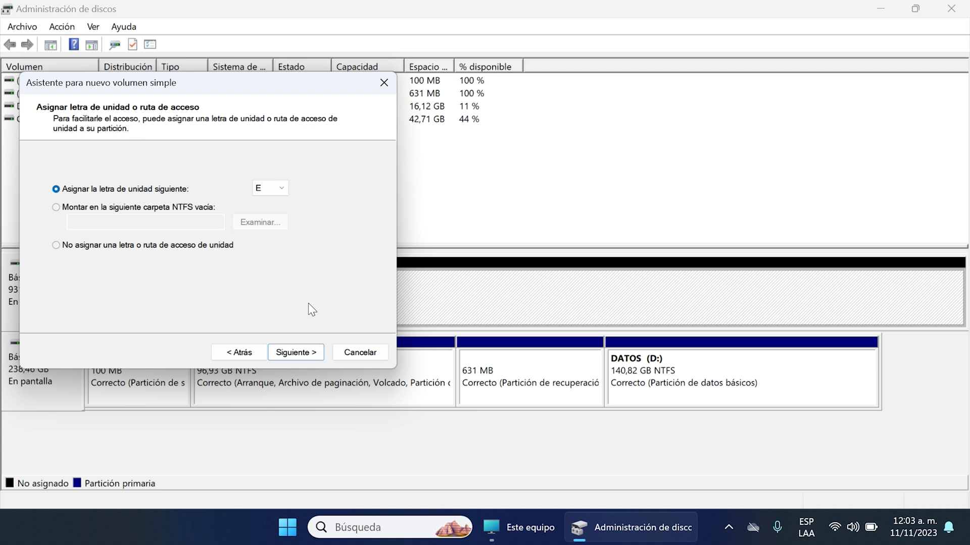
click(283, 188)
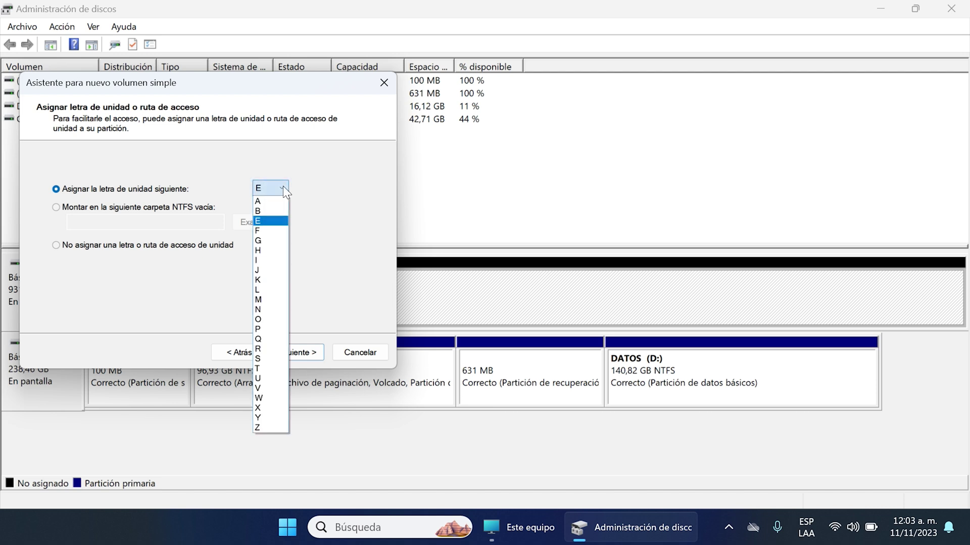
click(323, 294)
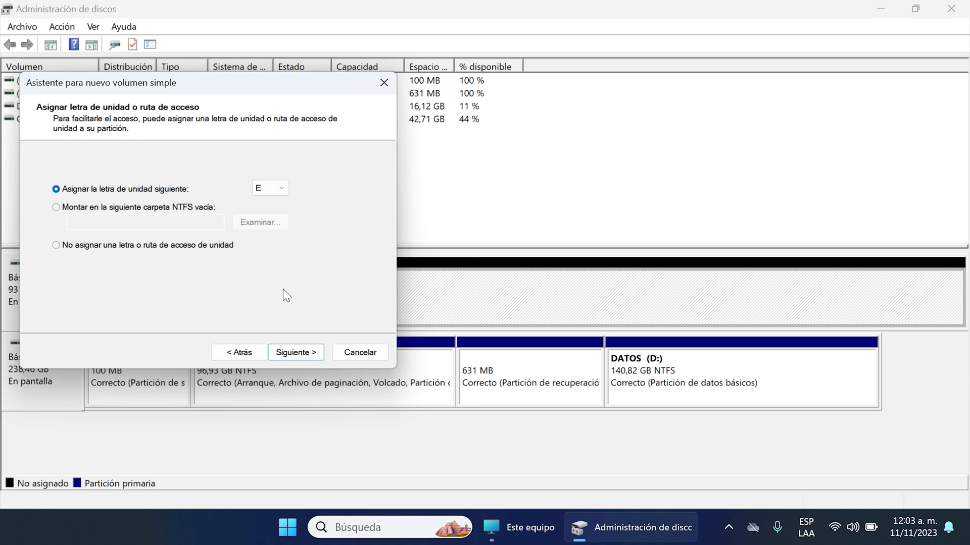
click(297, 353)
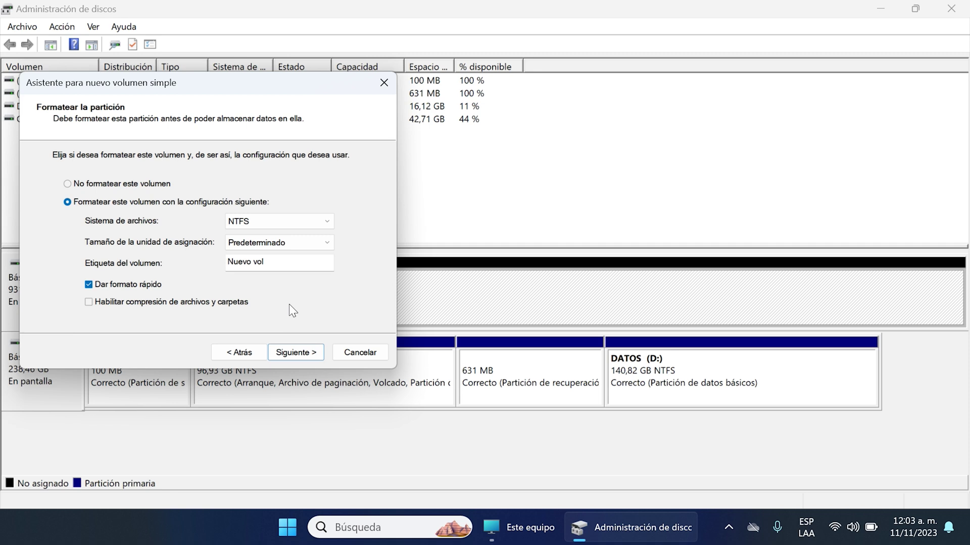
Format the new volume as NTFS with the label DATOS and finish creating it
click(327, 222)
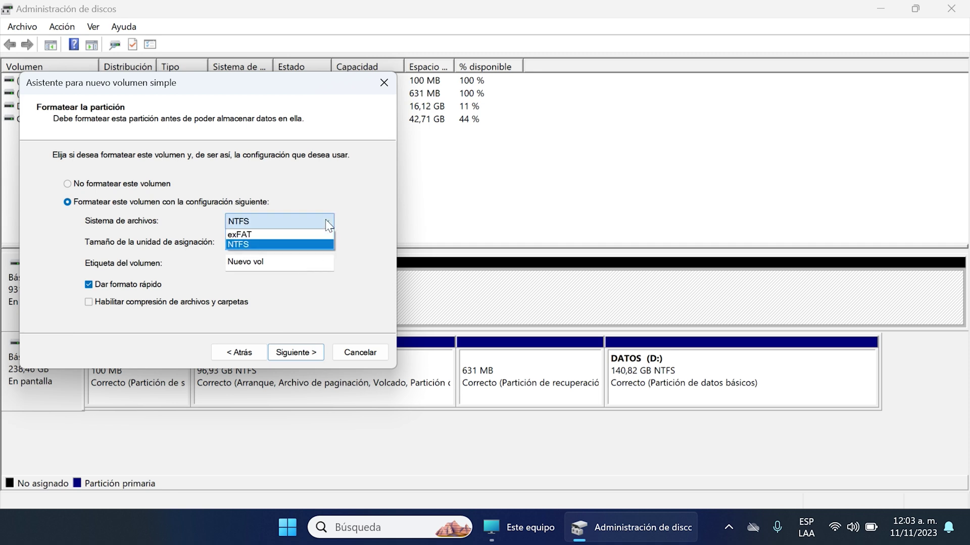
click(257, 244)
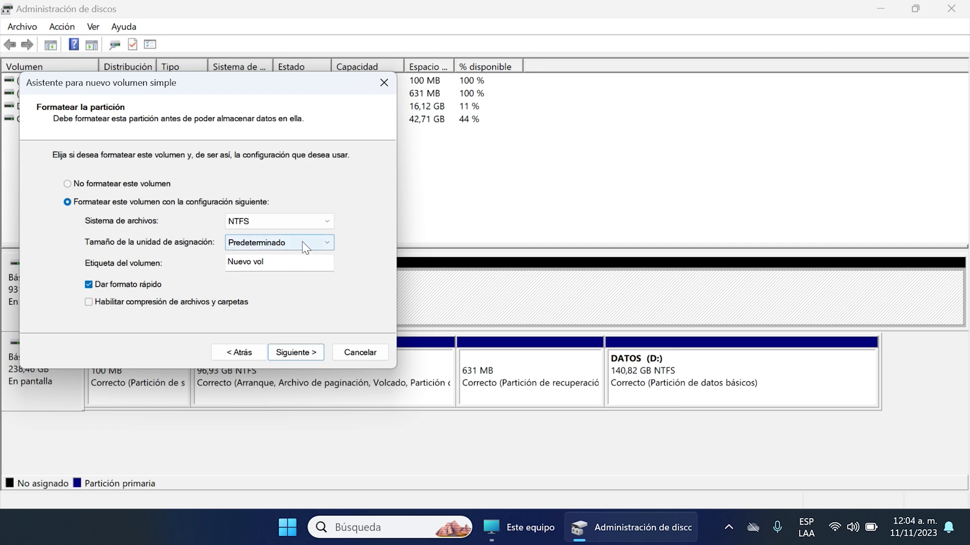
click(291, 263)
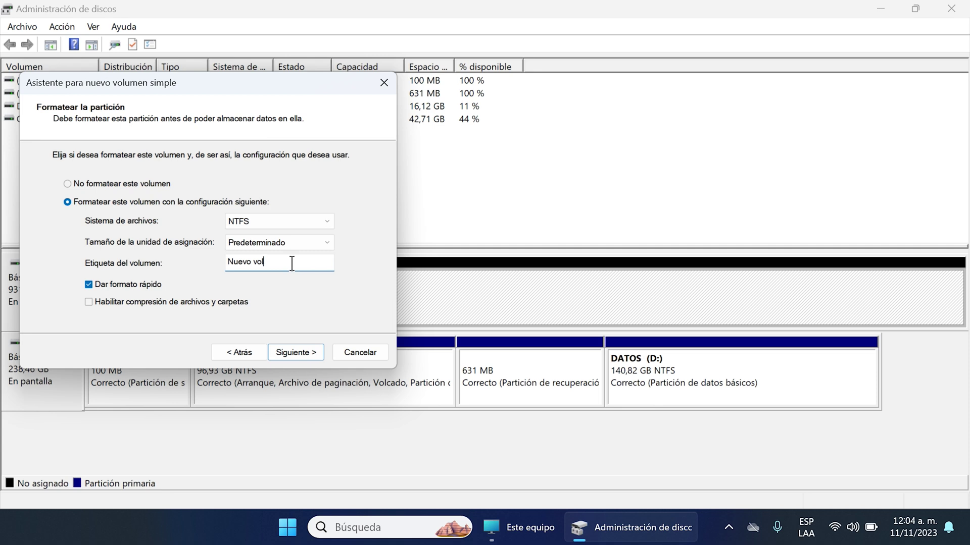
drag(291, 263, 161, 263)
text(DATOS)
click(302, 355)
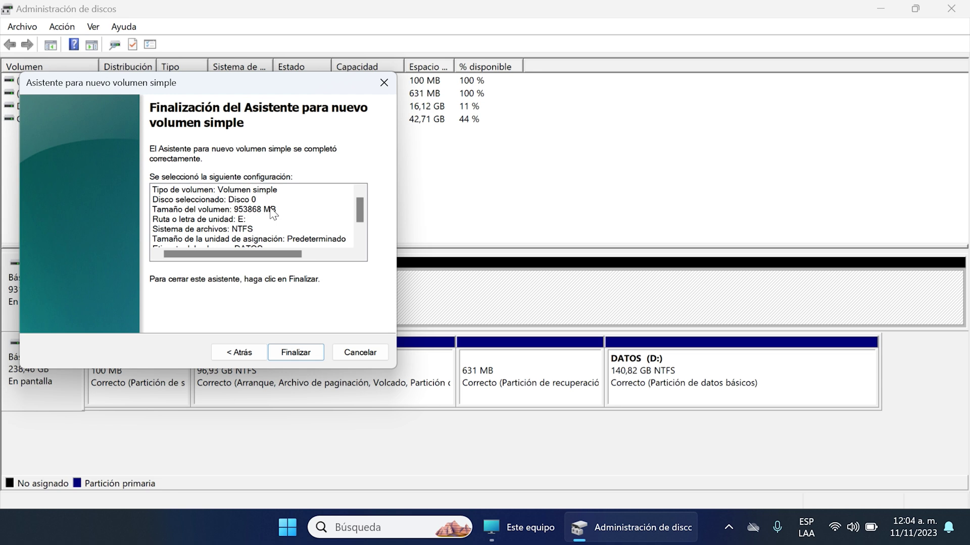
click(296, 351)
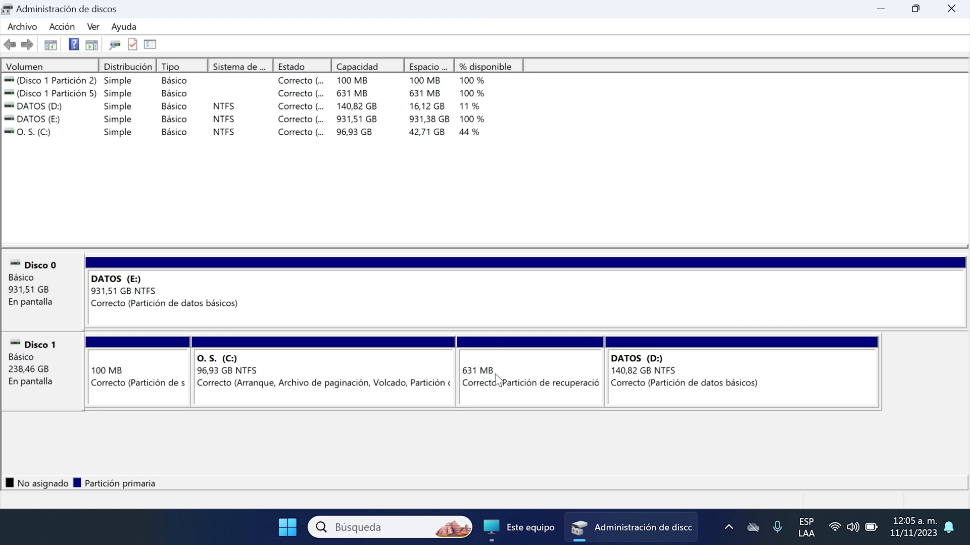
Open the security permissions of the DATOS (E:) drive for editing from its properties in Este equipo
click(519, 534)
click(608, 154)
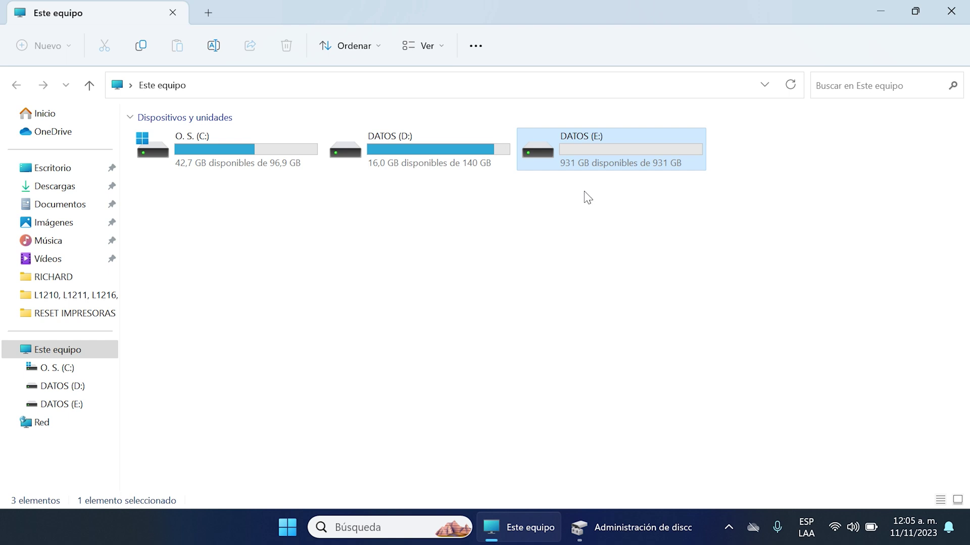
right_click(589, 146)
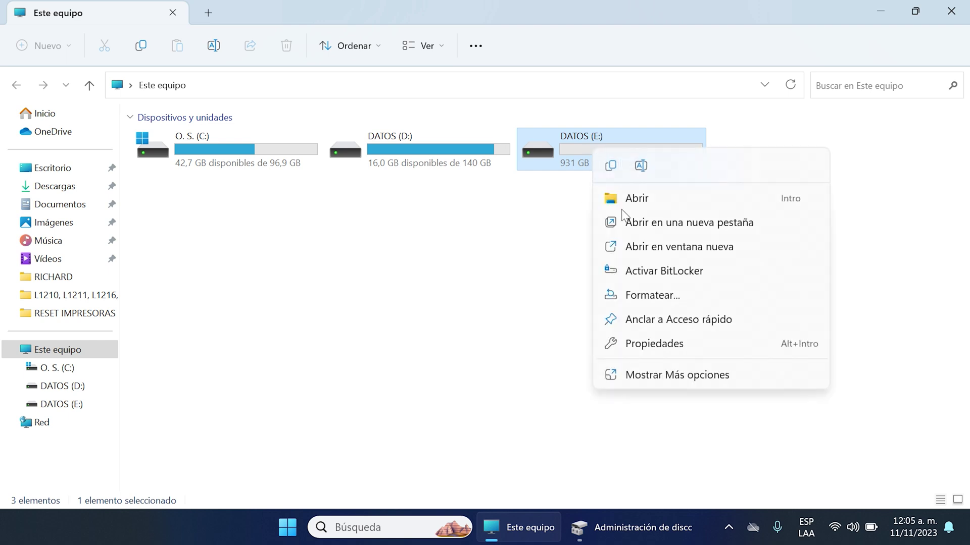
click(639, 347)
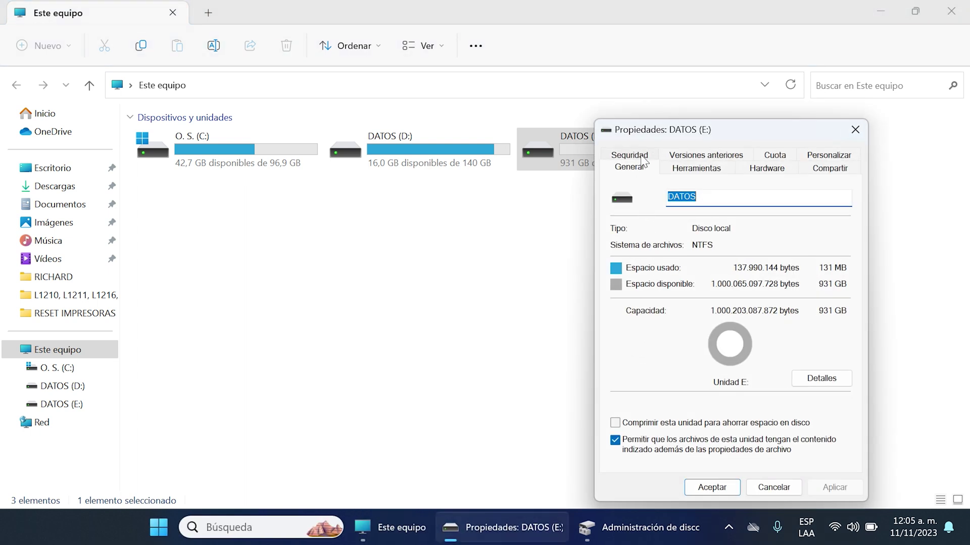
click(637, 156)
click(807, 302)
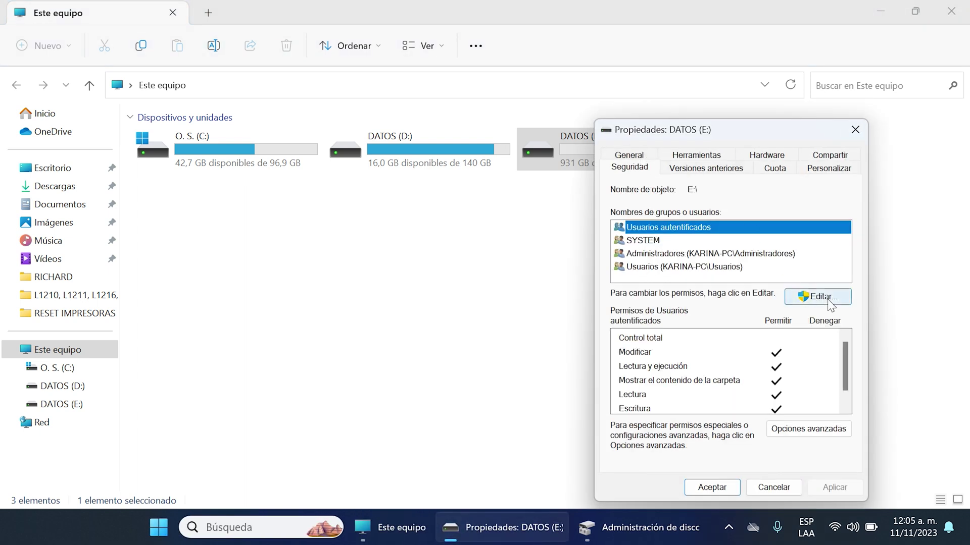
Add the group Todos to the DATOS (E:) permissions, choosing Todos among the names matching "TODOS"
click(799, 345)
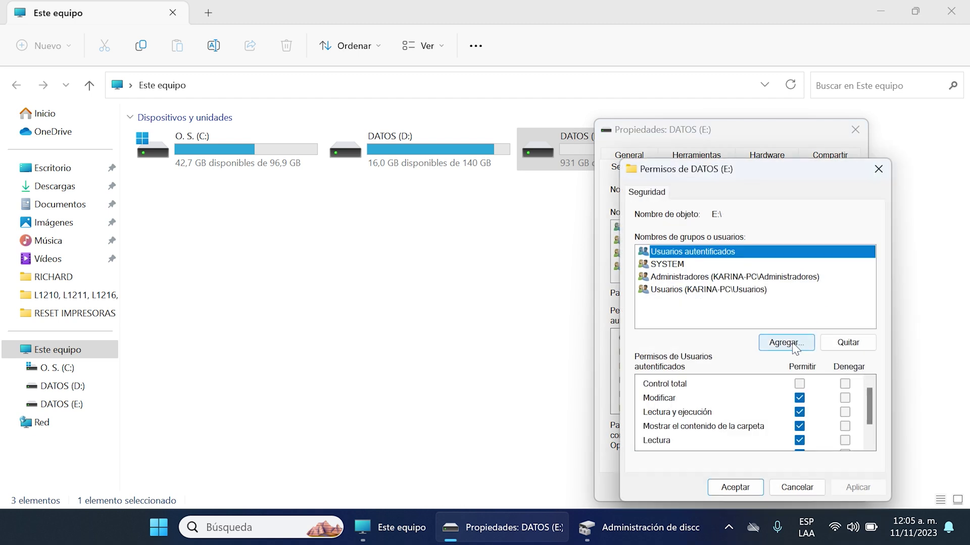
text(TODOS)
click(865, 358)
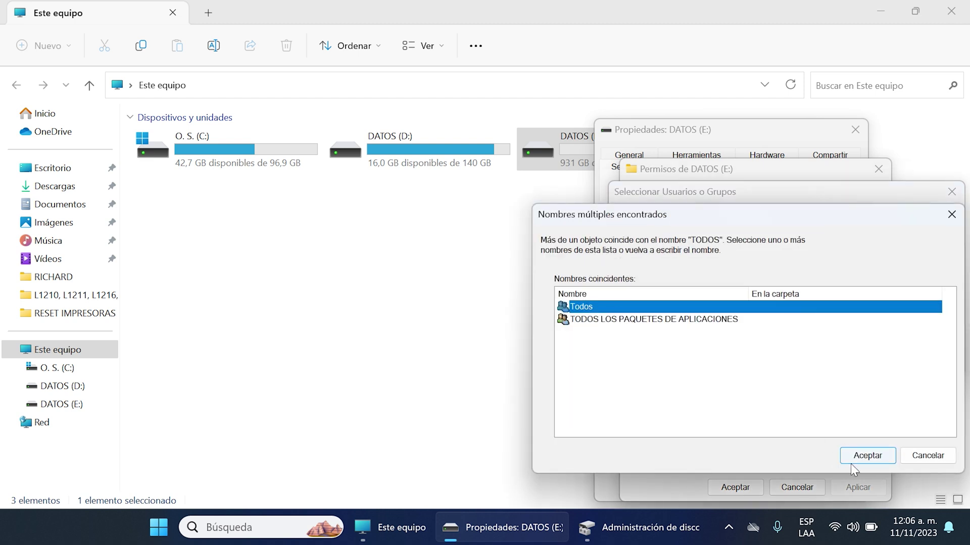
click(868, 456)
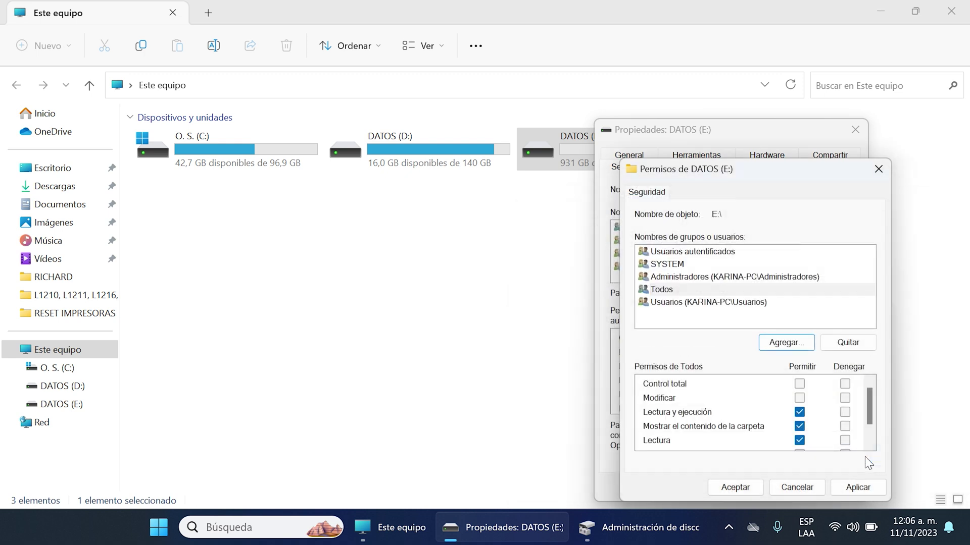
Allow Control total for Todos on DATOS (E:), apply the permissions and accept the drive's properties
click(799, 385)
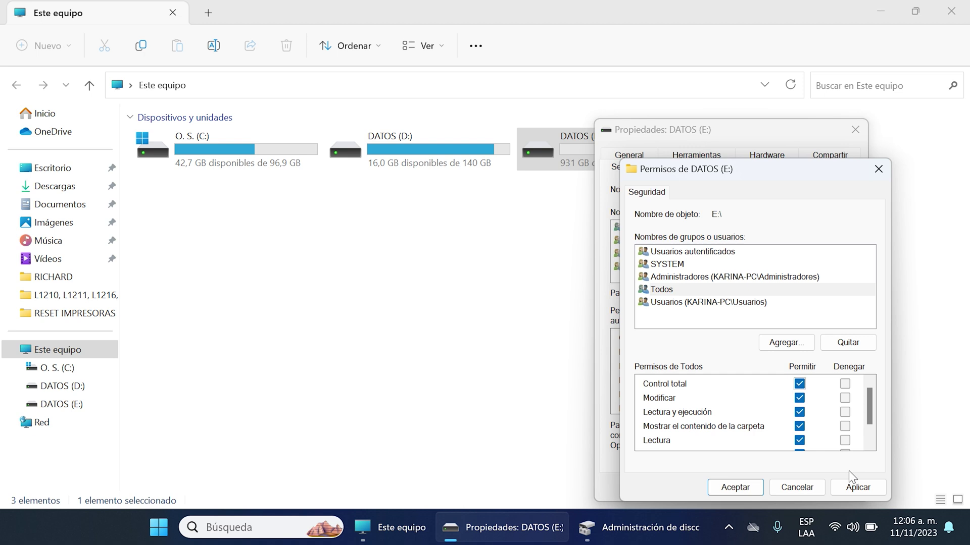
click(857, 488)
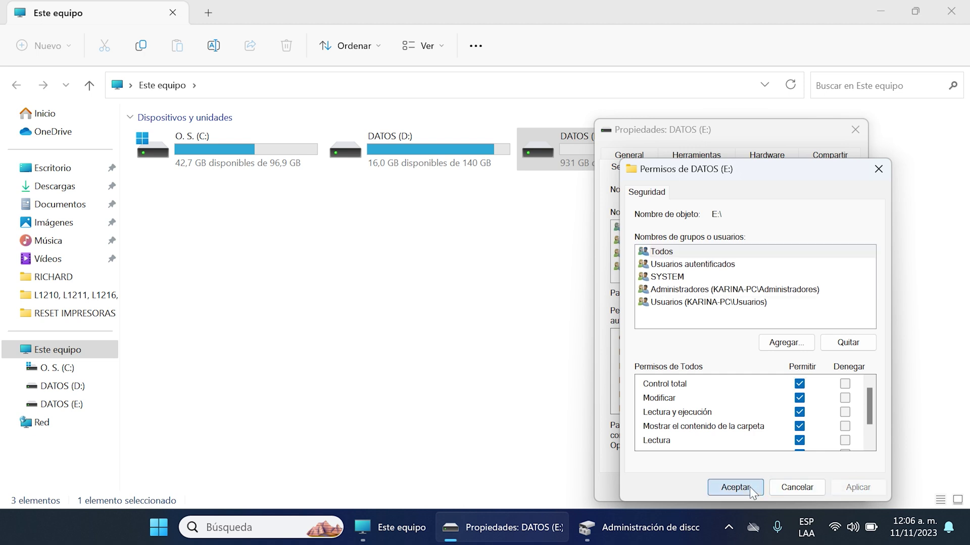
click(733, 487)
click(712, 488)
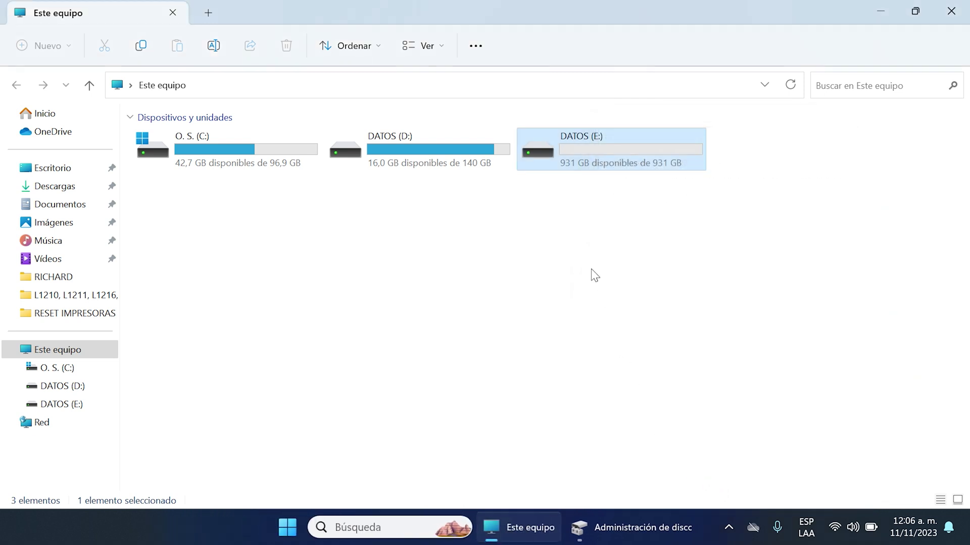
Copy HORIZONTAL.pdf, oiiu X2.pdf and VERTICAL.pdf from Documentos into the root of DATOS (E:)
double_click(593, 154)
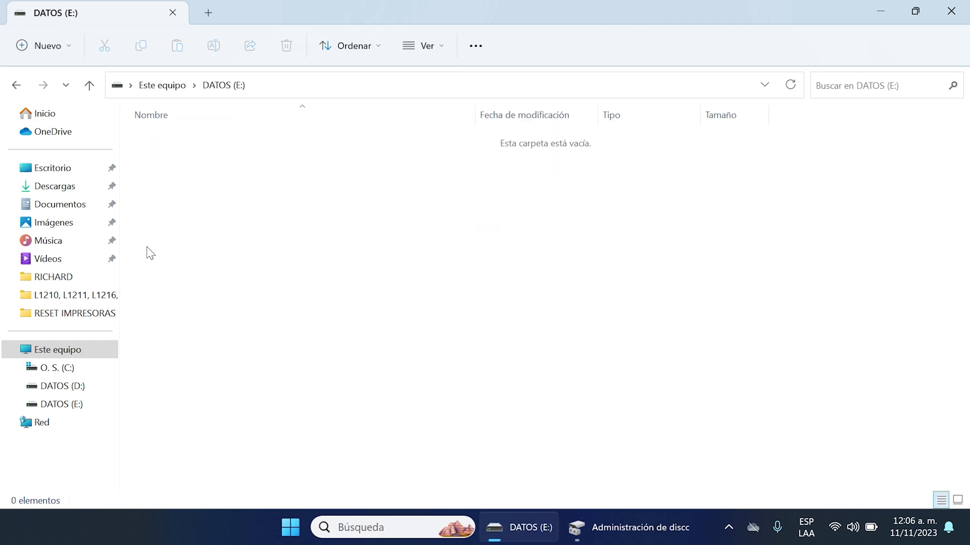
click(60, 204)
drag(211, 269, 178, 185)
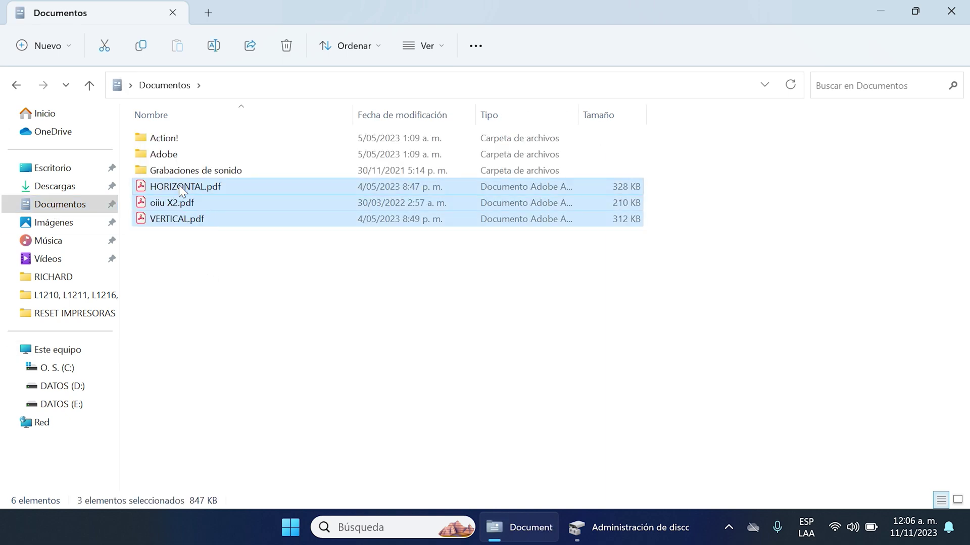
right_click(179, 185)
click(231, 204)
click(72, 407)
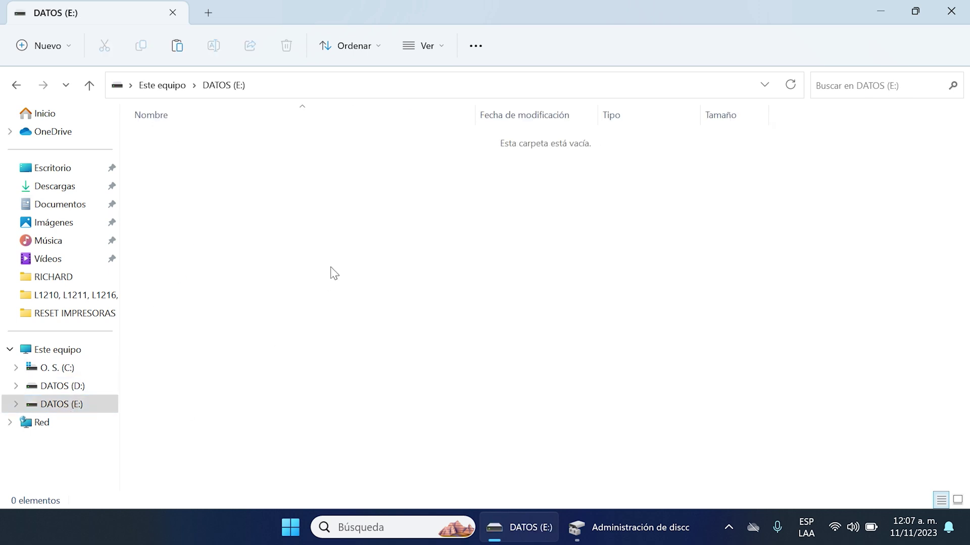
right_click(305, 317)
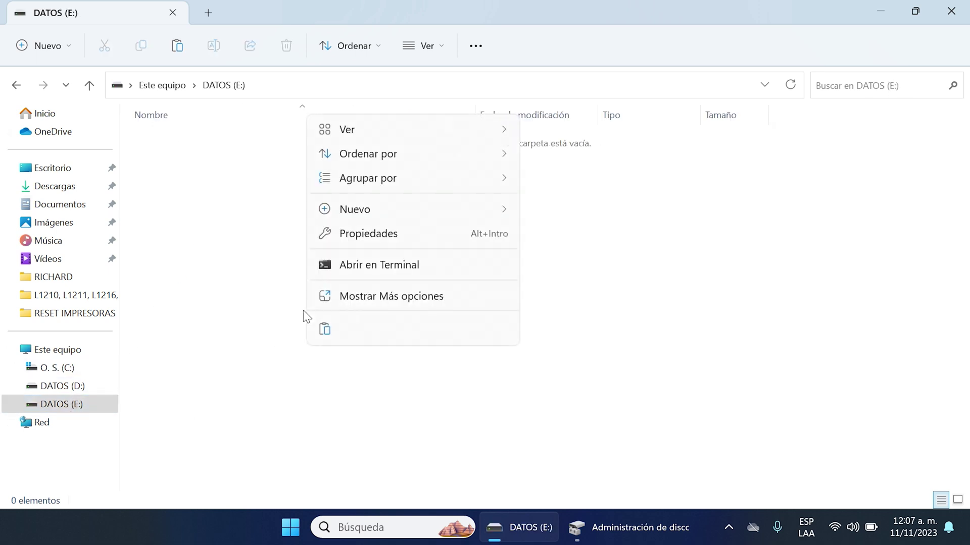
click(324, 331)
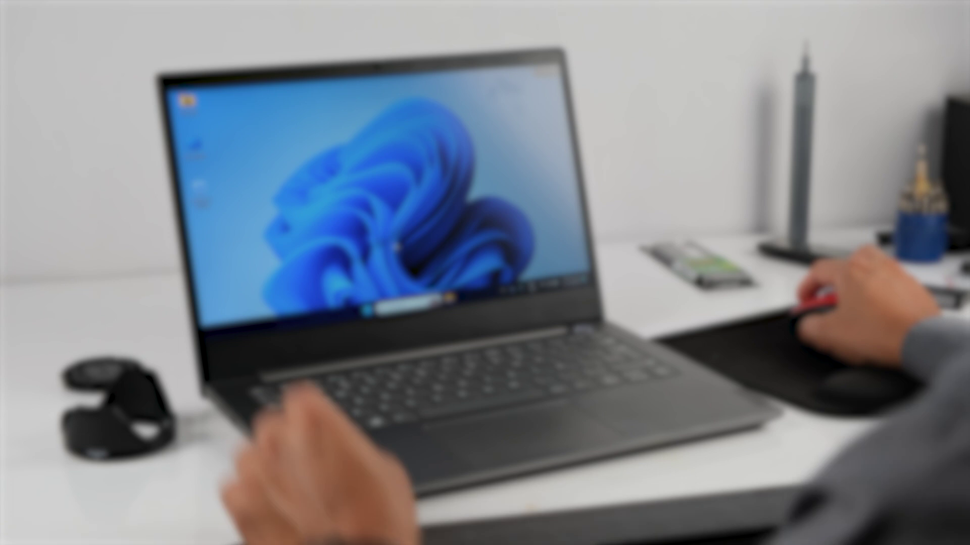
key(super+e)
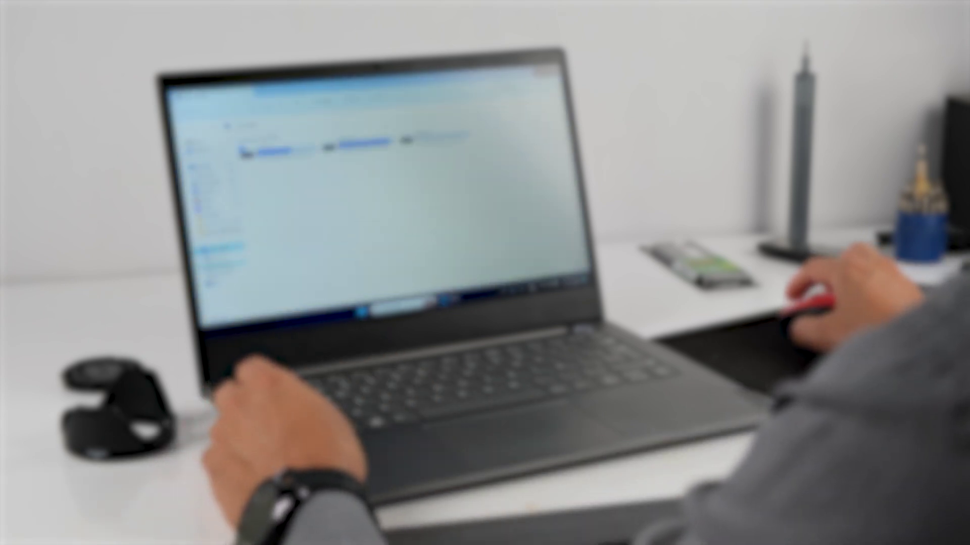
drag(301, 221, 255, 151)
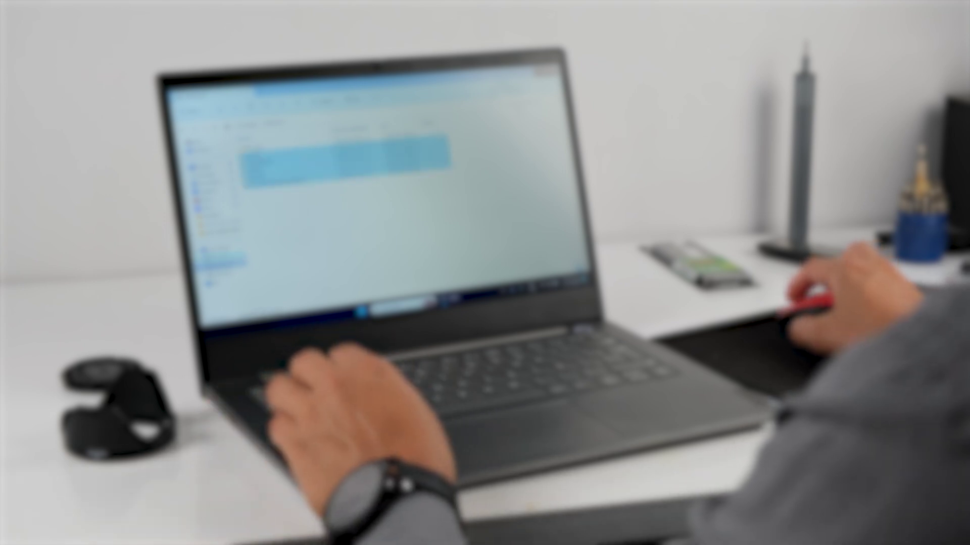
key(Delete)
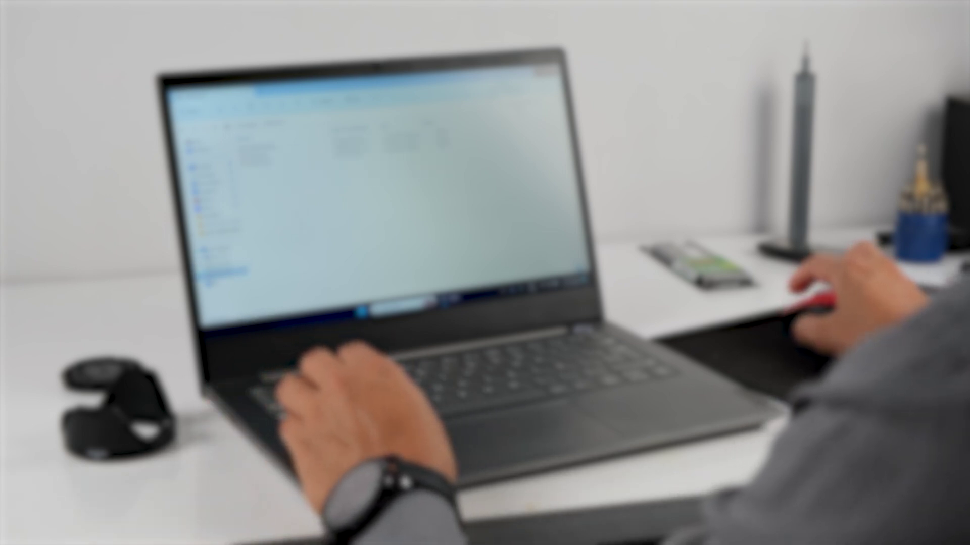